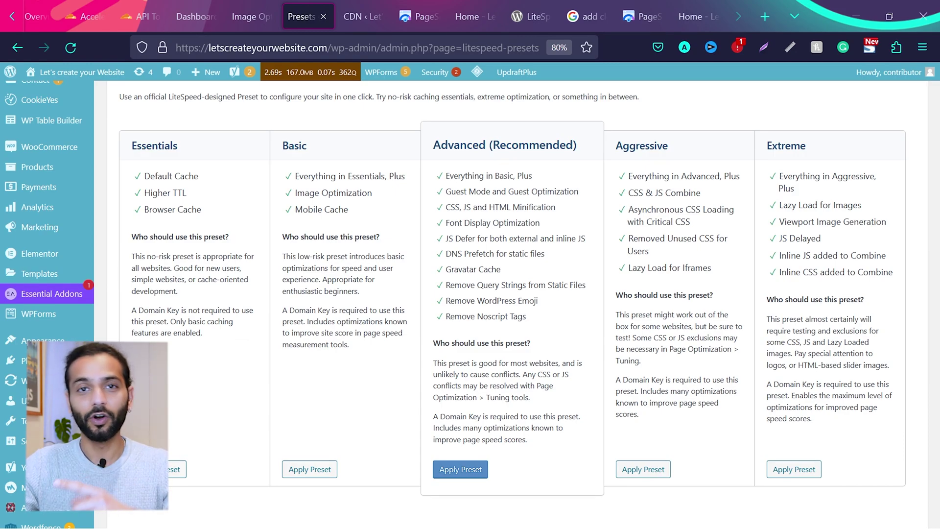
- Reset and shrink the Presets page zoom, then highlight the 'Advanced (Recommended)' preset heading
{"action": "key", "text": "ctrl+0"}
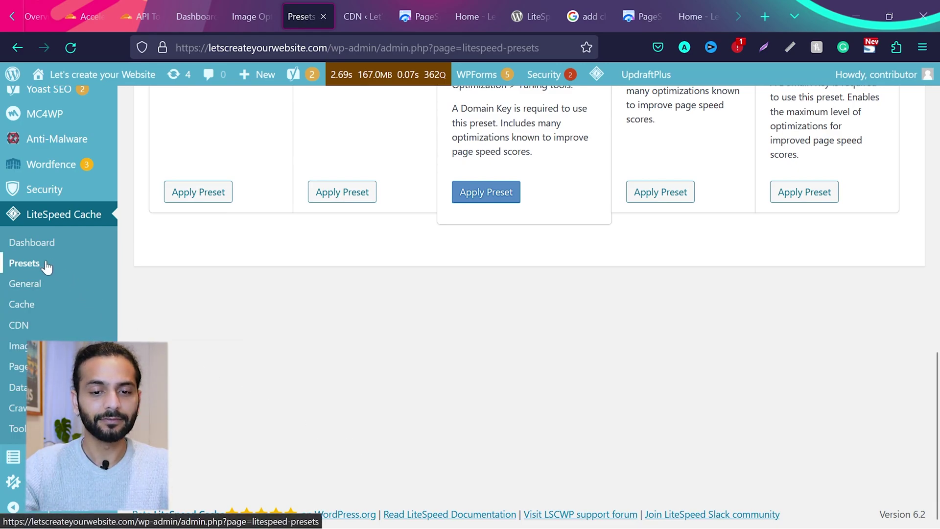
{"action": "key", "text": "ctrl+minus"}
{"action": "key", "text": "ctrl+minus"}
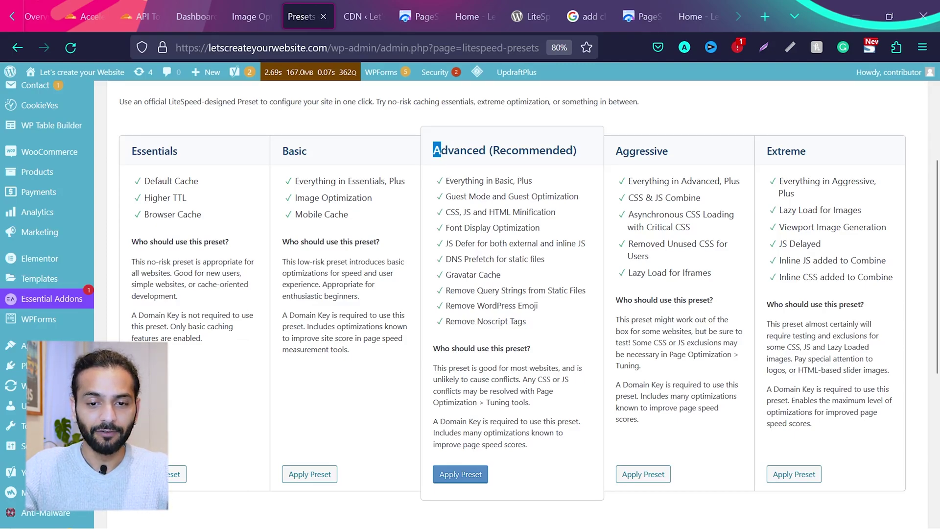
{"action": "left_click_drag", "start_coordinate": [441, 150], "coordinate": [567, 150]}
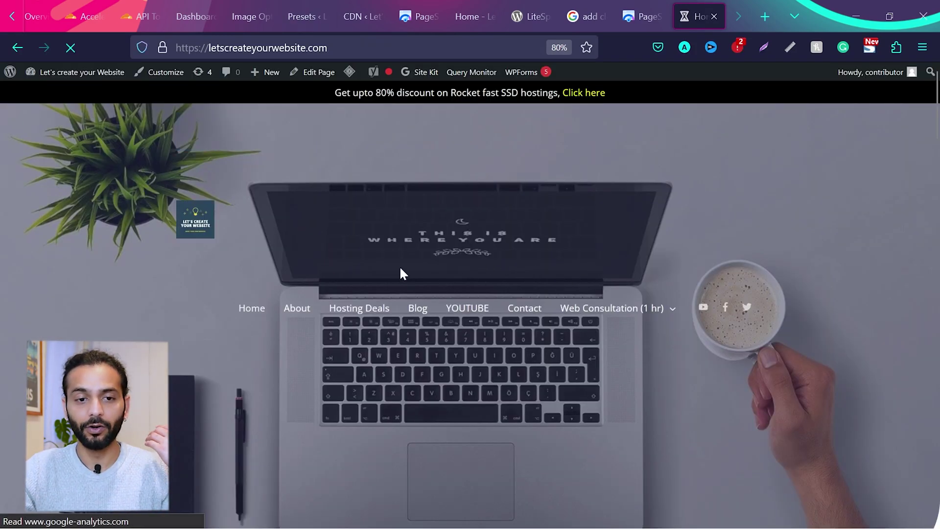
{"action": "left_click", "coordinate": [301, 16]}
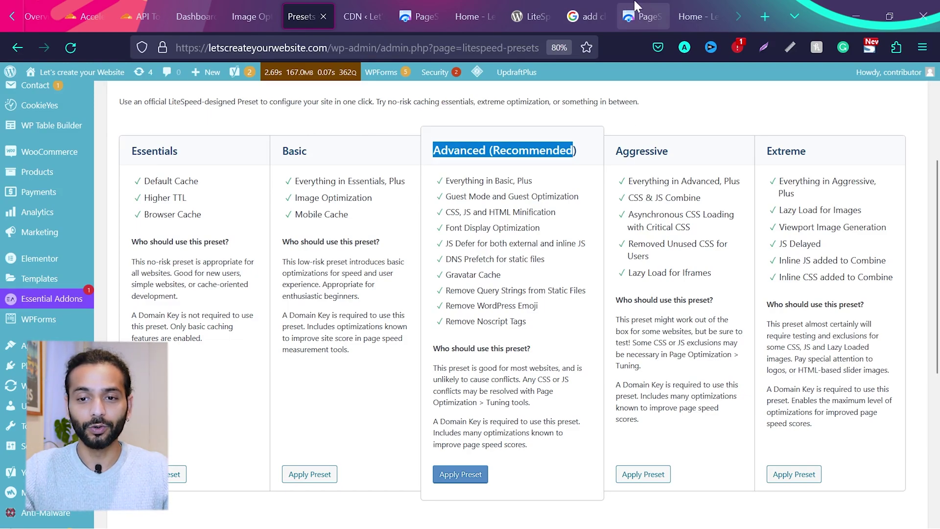
- In PageSpeed Insights, view the mobile score of 95, then the Desktop report scoring 100
{"action": "left_click", "coordinate": [639, 15]}
{"action": "scroll", "coordinate": [340, 290], "scroll_direction": "down", "scroll_amount": 2}
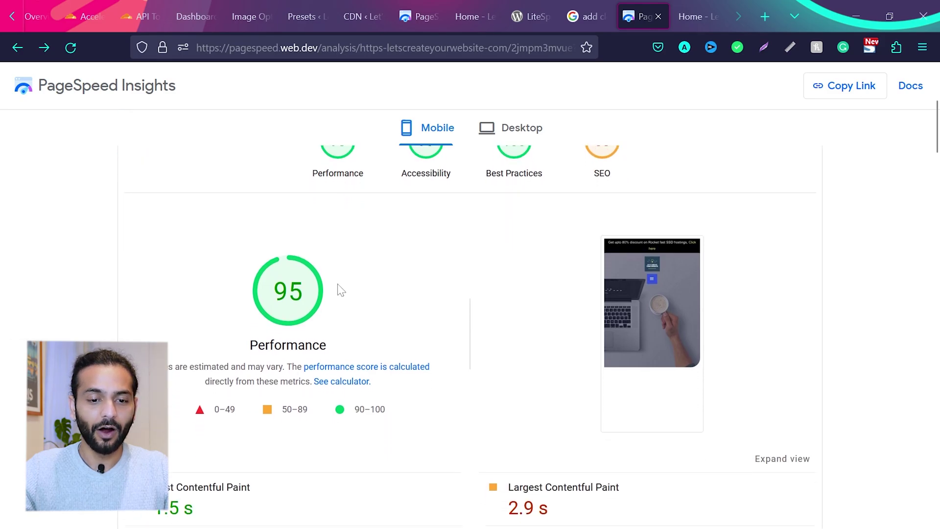
{"action": "left_click", "coordinate": [516, 128]}
{"action": "scroll", "coordinate": [397, 326], "scroll_direction": "down", "scroll_amount": 1}
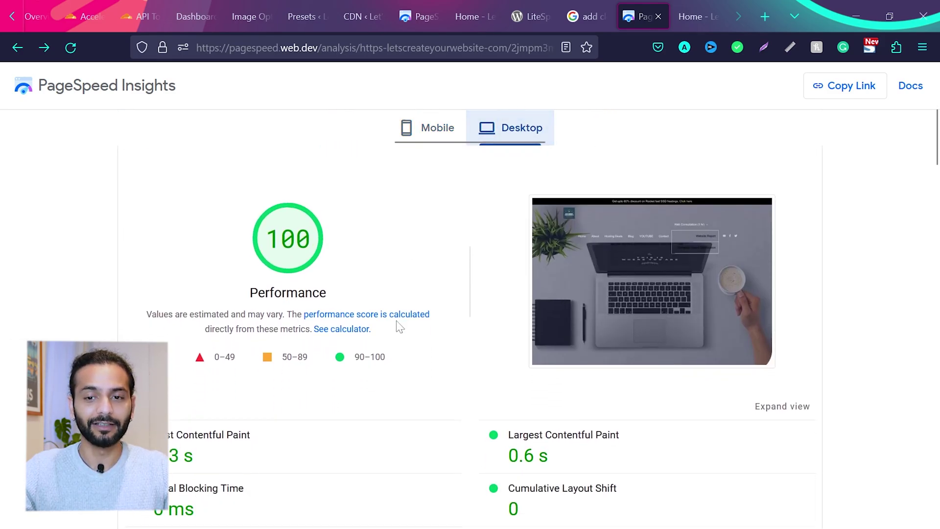